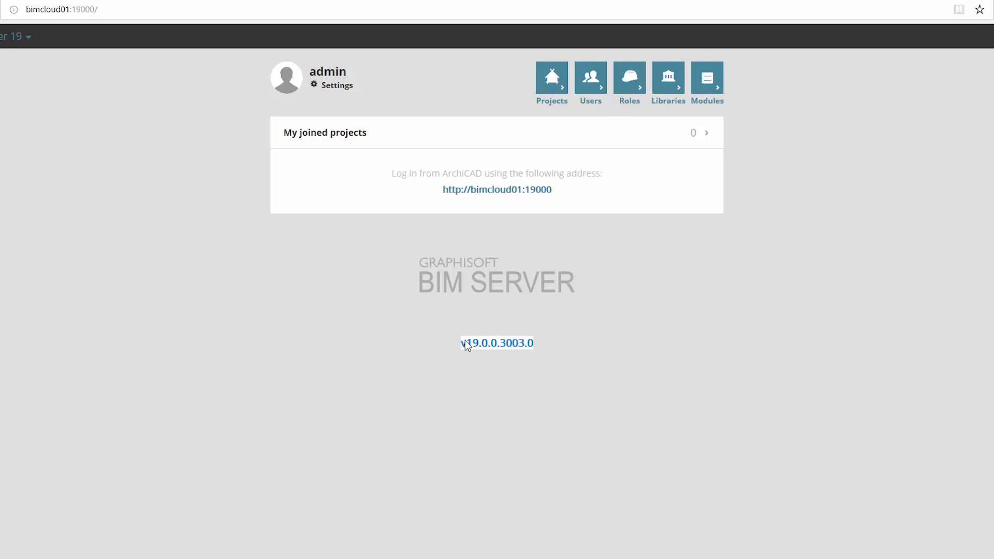
Confirm the first server runs version 19.0.0.3003.0, then clear the selection on the version number
left_click(482, 356)
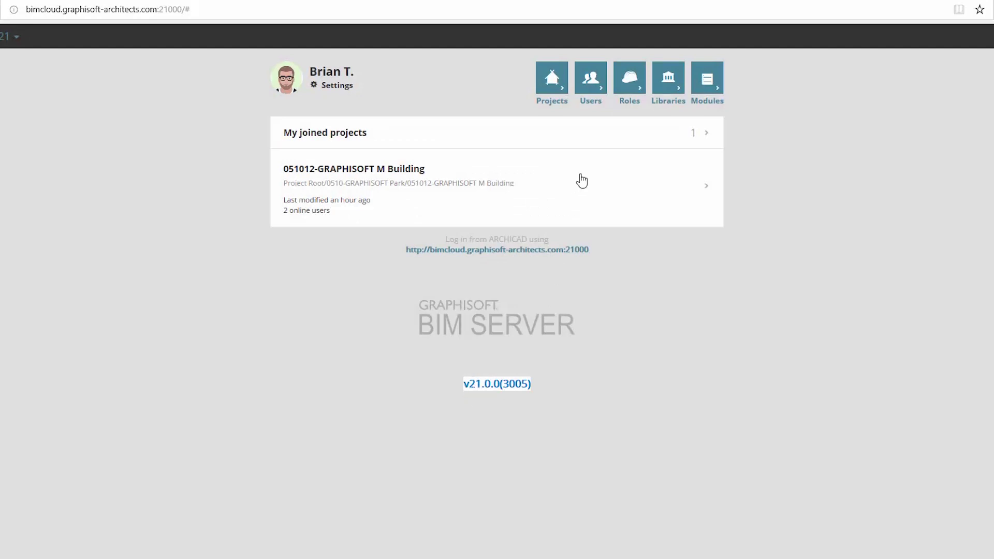
Review each of the four BIM Server 21 users' details, then switch to the Projects manager
left_click(593, 83)
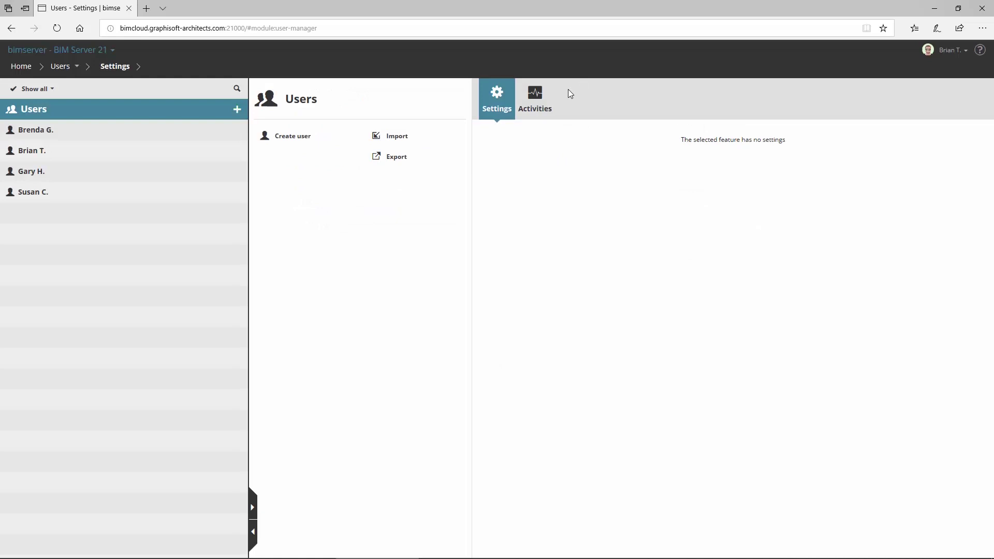
left_click(162, 130)
left_click(153, 152)
left_click(151, 172)
left_click(151, 192)
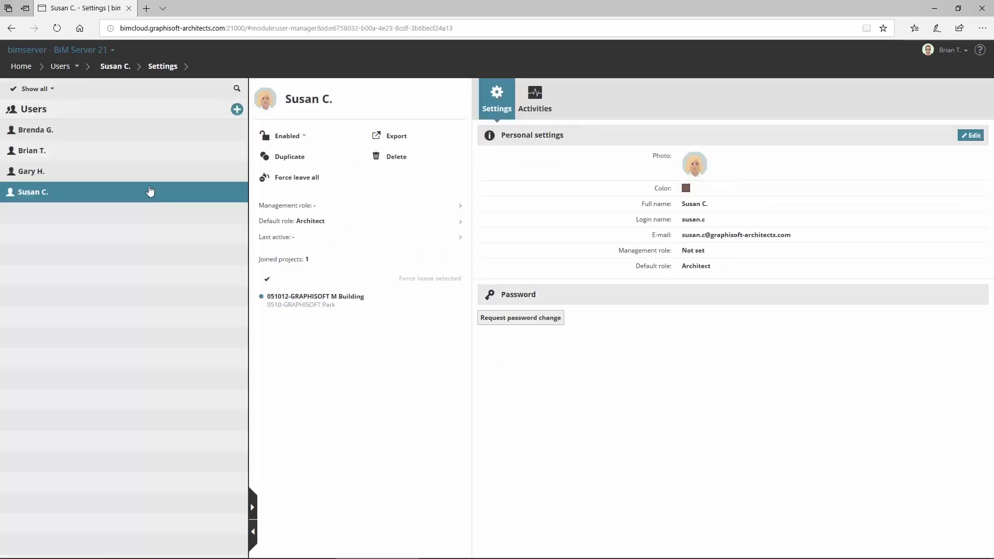
left_click(78, 67)
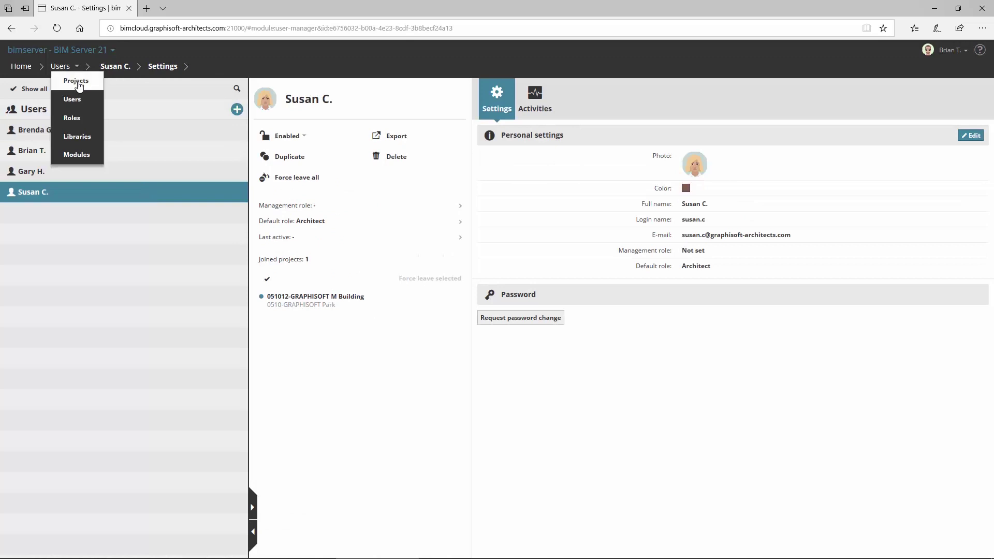
left_click(76, 81)
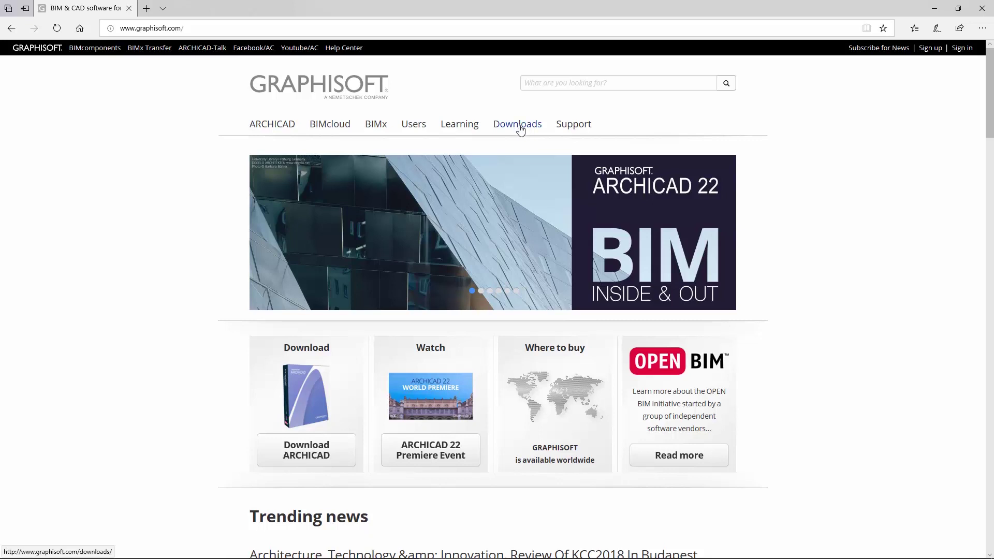
Find 'BIMcloud 2018.2 for Windows' on the BIMcloud Downloads page and bring up the Drivers folder
left_click(520, 126)
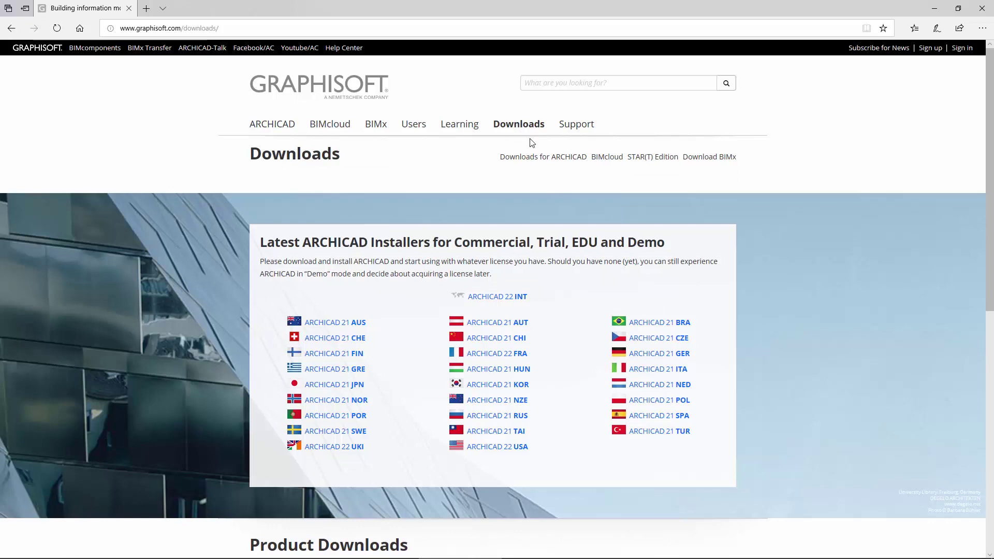
left_click(607, 157)
scroll(603, 203, "down", 2)
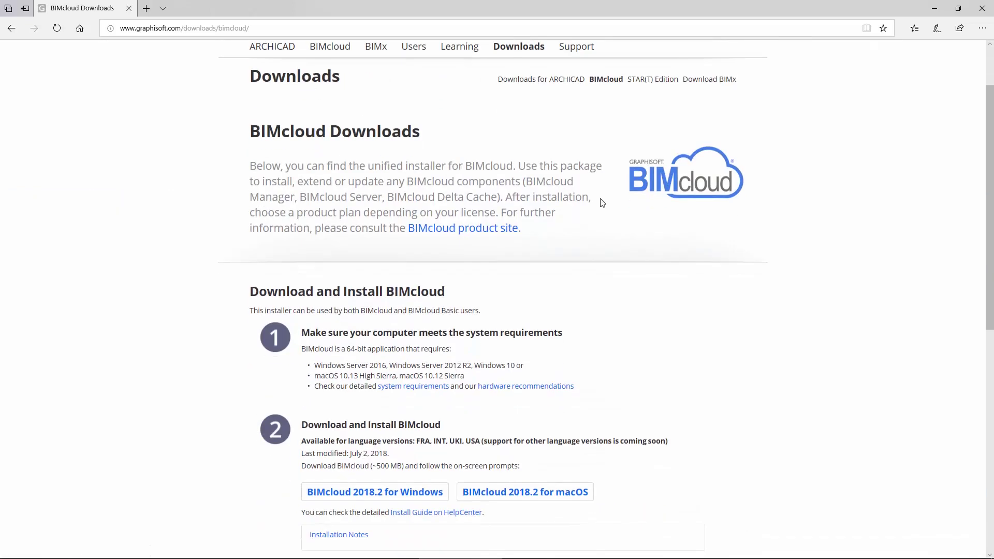
scroll(603, 203, "down", 5)
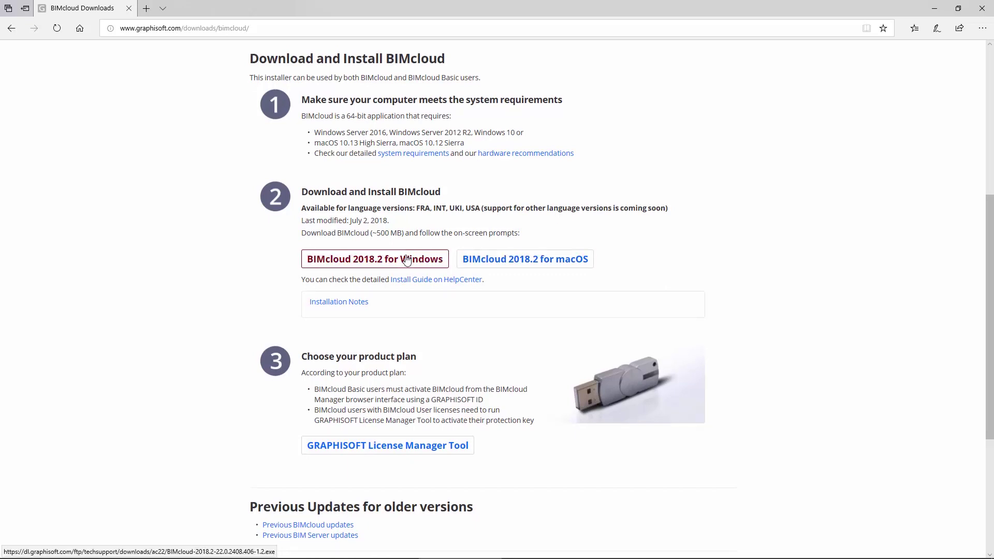
key("alt+Tab")
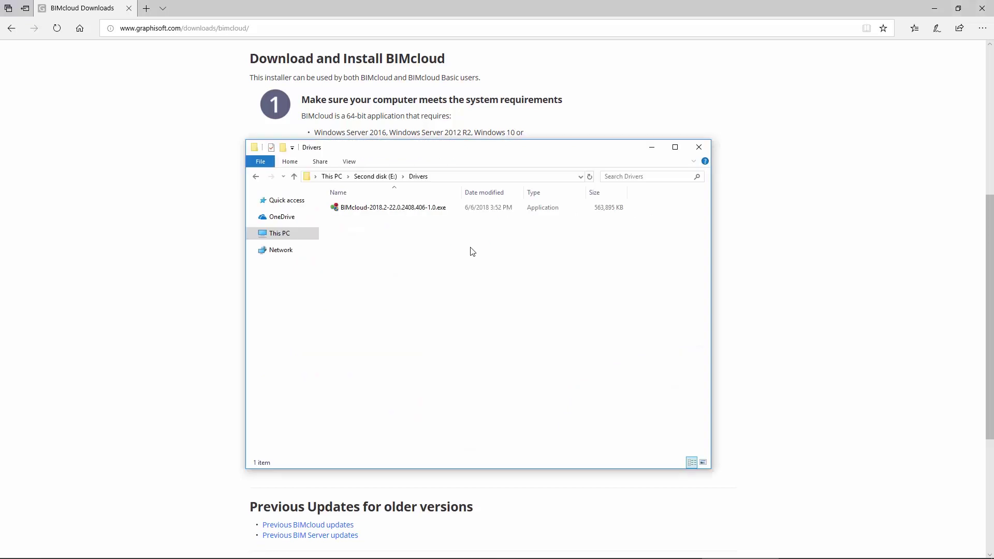
Launch the BIMcloud 2018.2 installer and choose to update the existing BIM Server 21 component
double_click(416, 209)
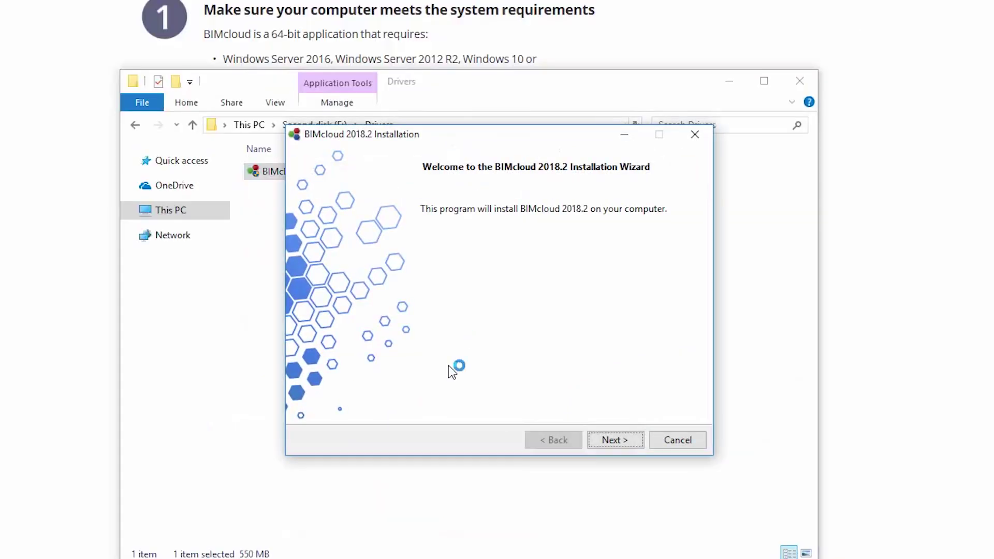
left_click(632, 442)
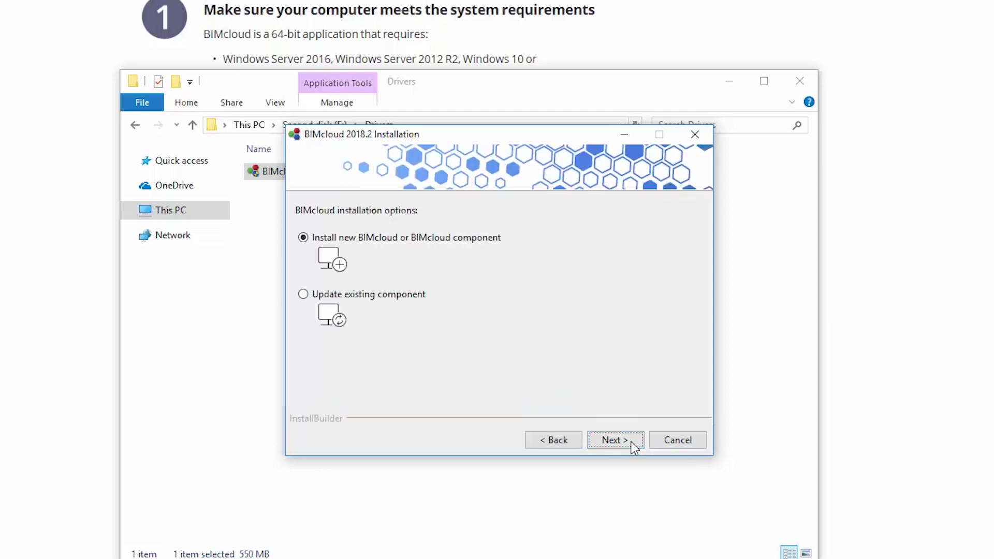
left_click(307, 297)
left_click(629, 443)
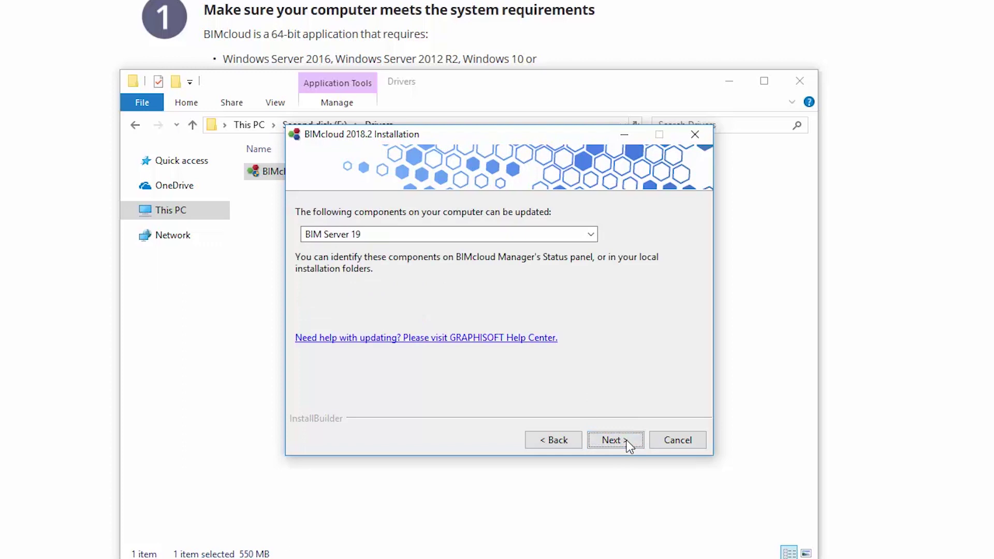
left_click(591, 235)
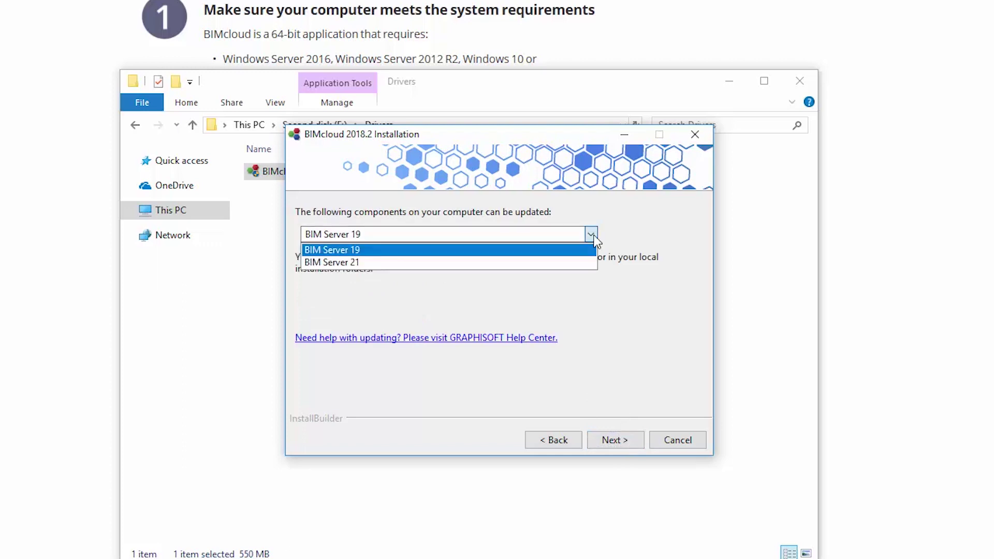
left_click(584, 264)
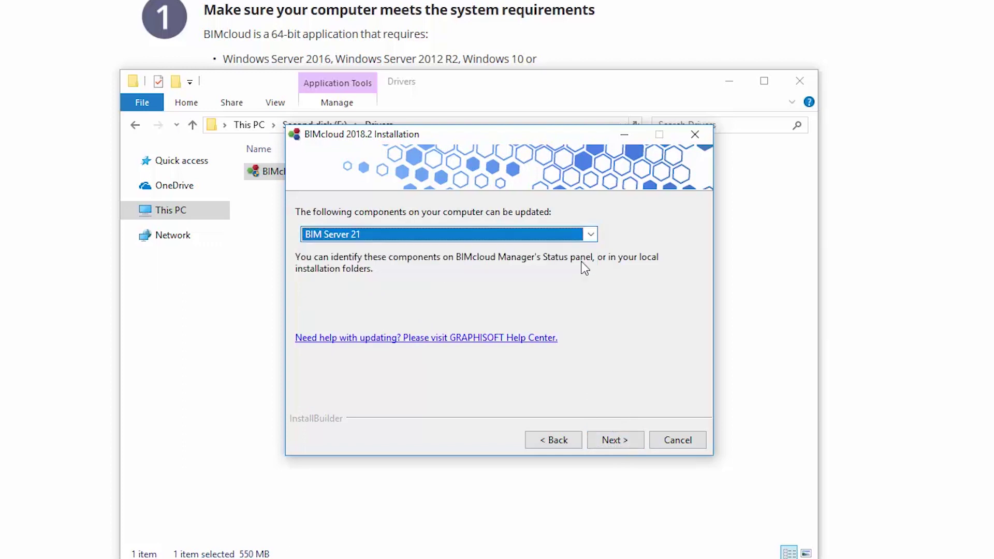
Accept the license agreement and run the BIM Server 21 update
left_click(625, 443)
left_click(625, 444)
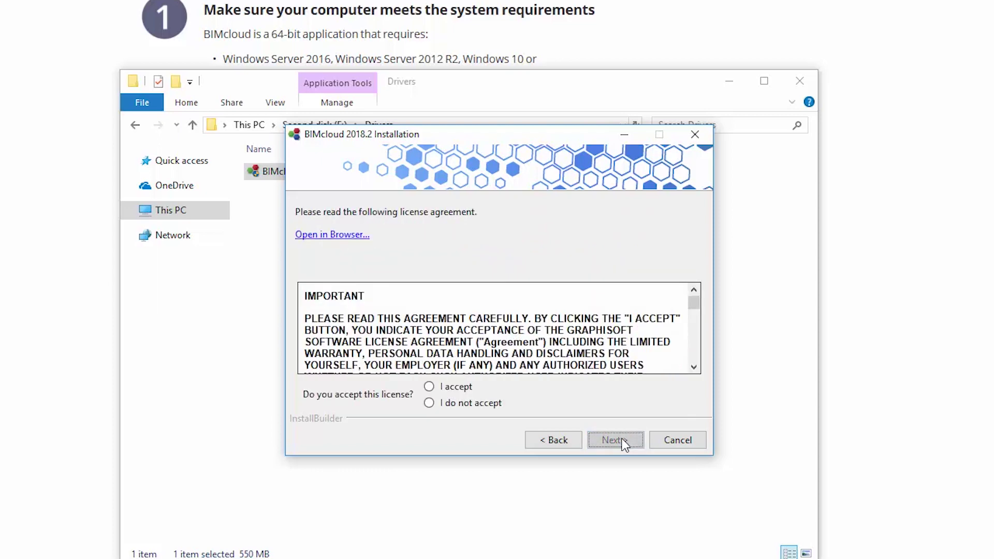
left_click(456, 387)
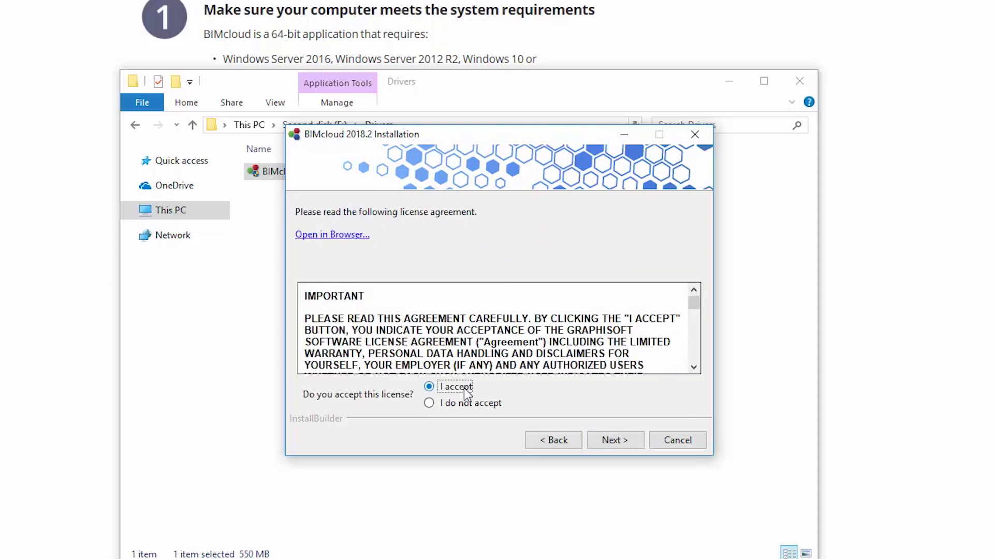
left_click(615, 441)
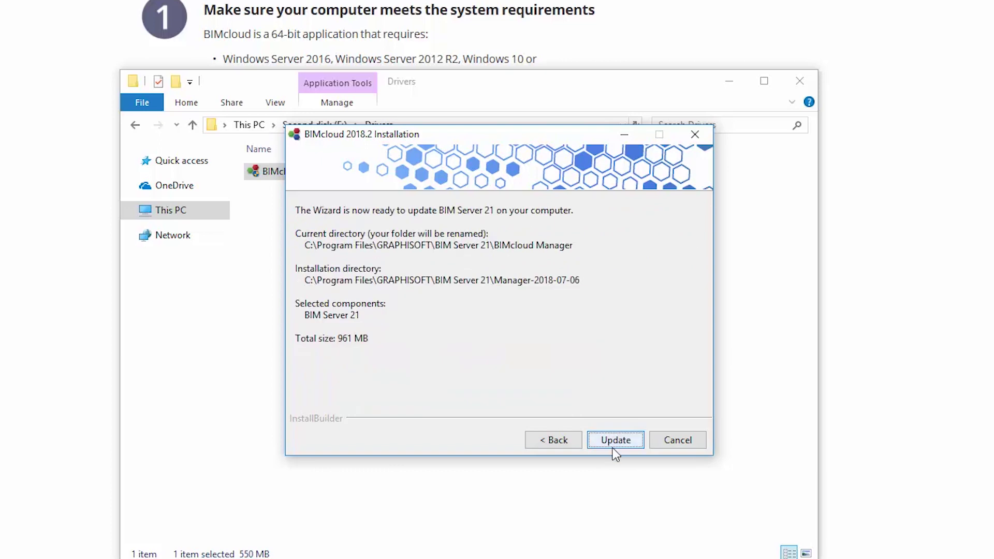
left_click(639, 444)
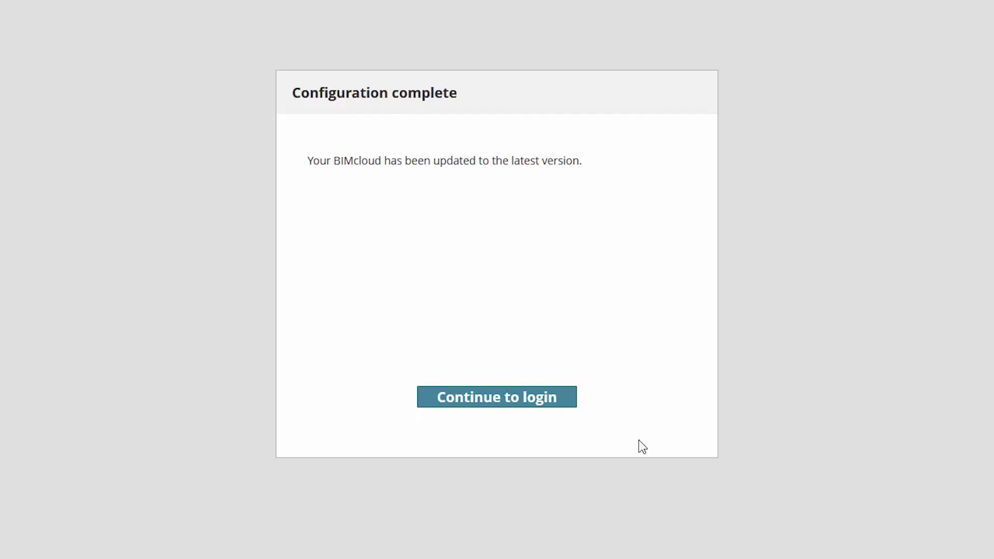
Log in to BIMcloud Basic with the user's username and password
left_click(540, 404)
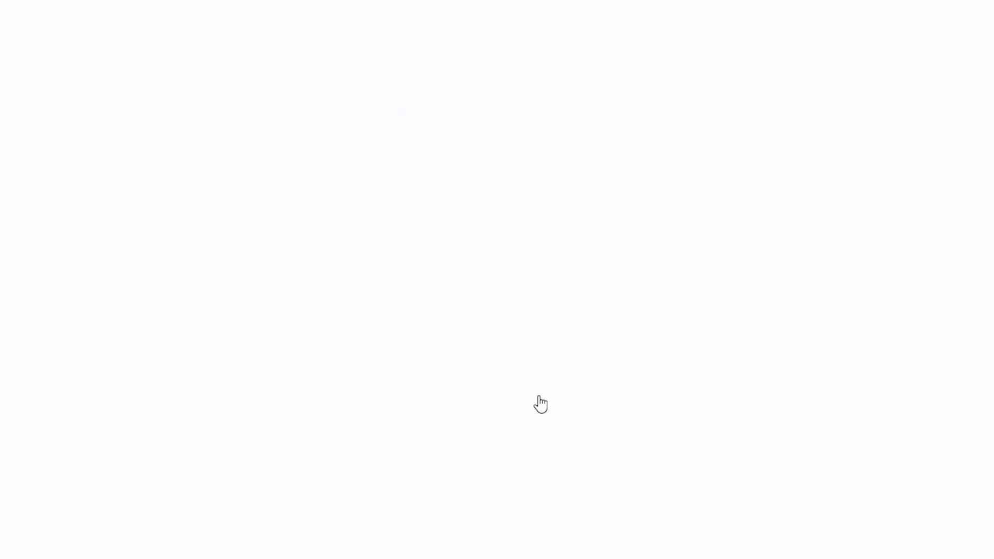
left_click(523, 331)
type("brian.t")
key("Tab")
type("•••••")
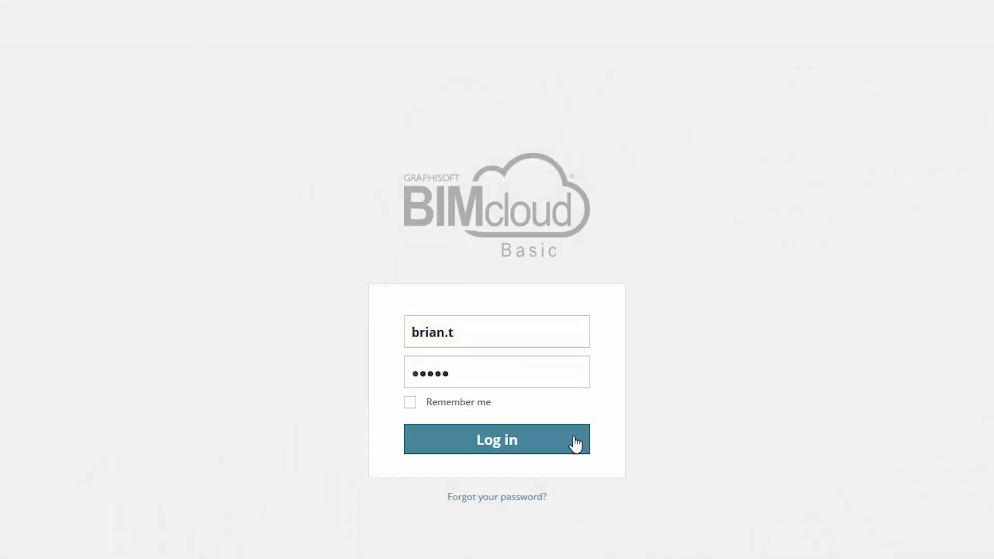
left_click(527, 440)
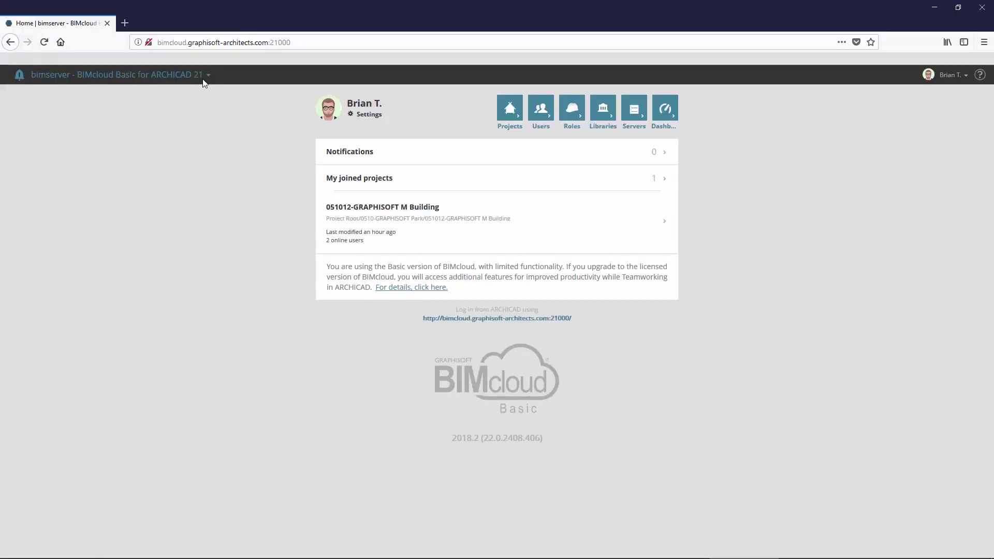
Check the Projects overview, then view the first two users' details in Users
left_click(520, 114)
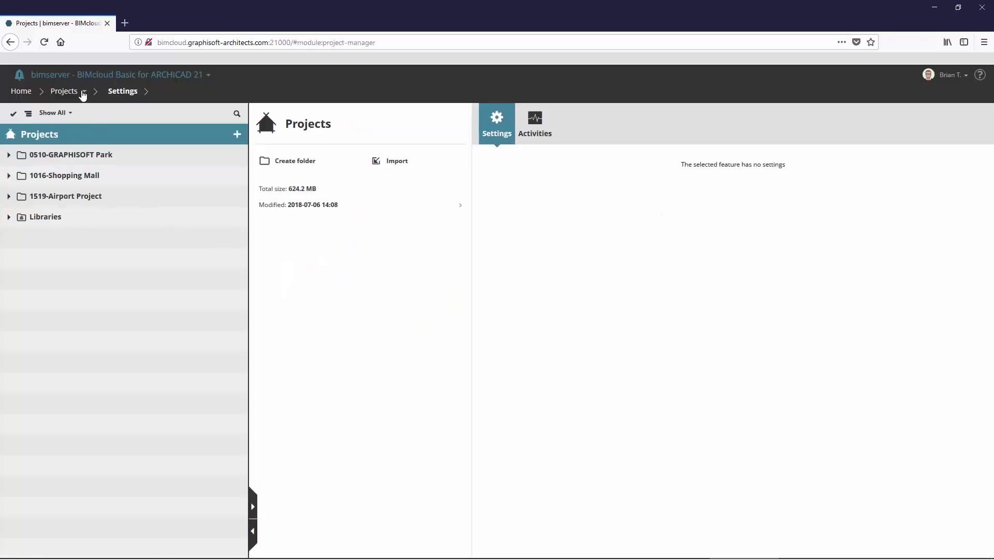
left_click(82, 93)
left_click(75, 126)
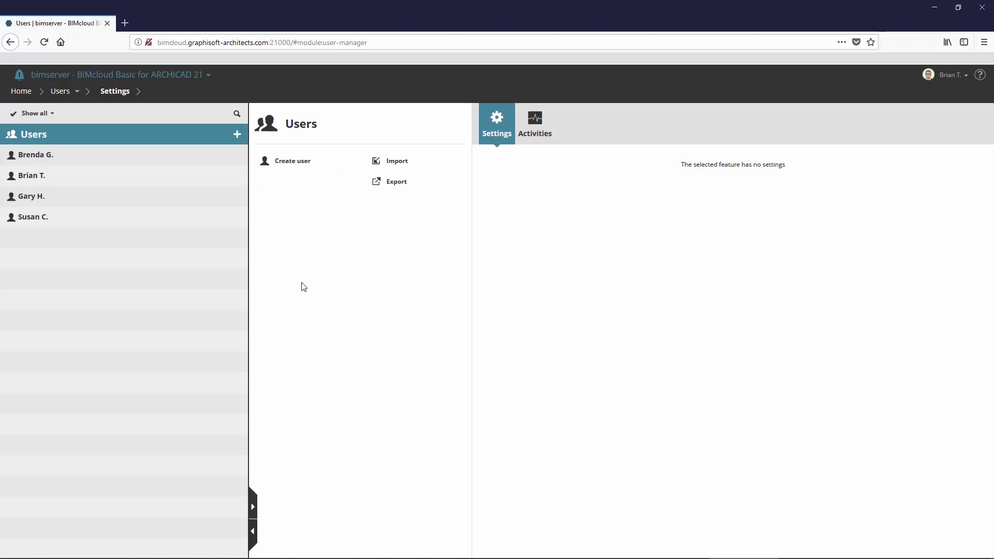
left_click(85, 154)
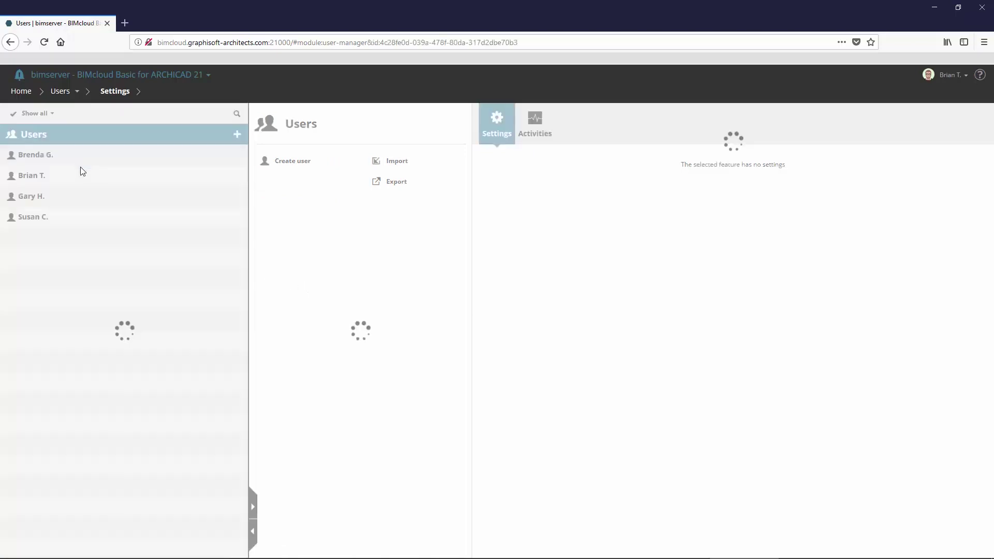
left_click(83, 179)
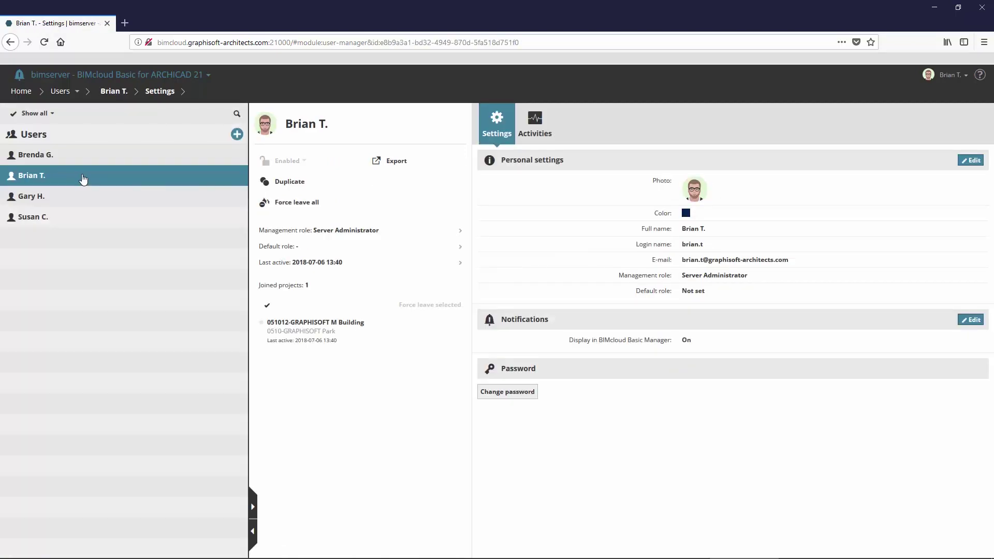
Go to the Servers overview and show the v21 - Module server's settings
left_click(75, 92)
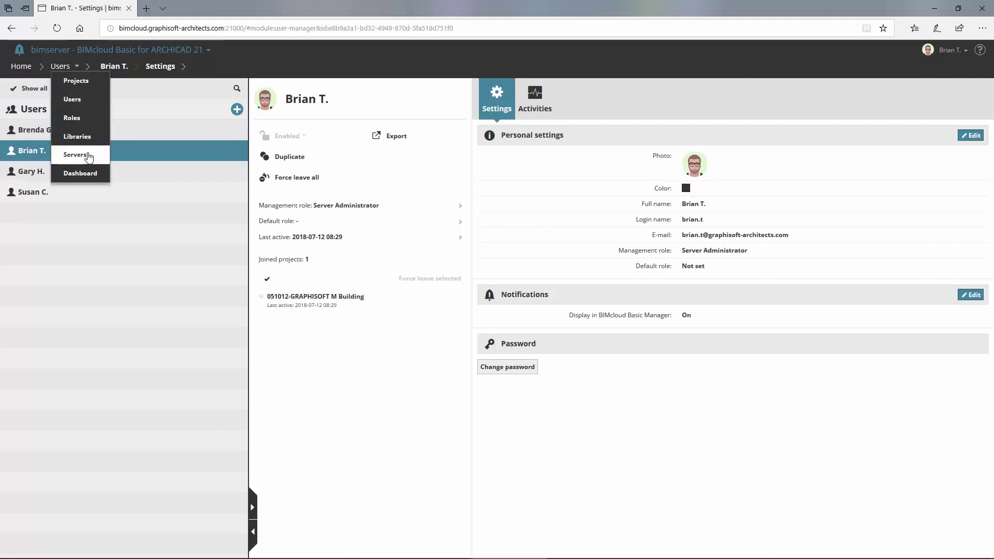
left_click(87, 182)
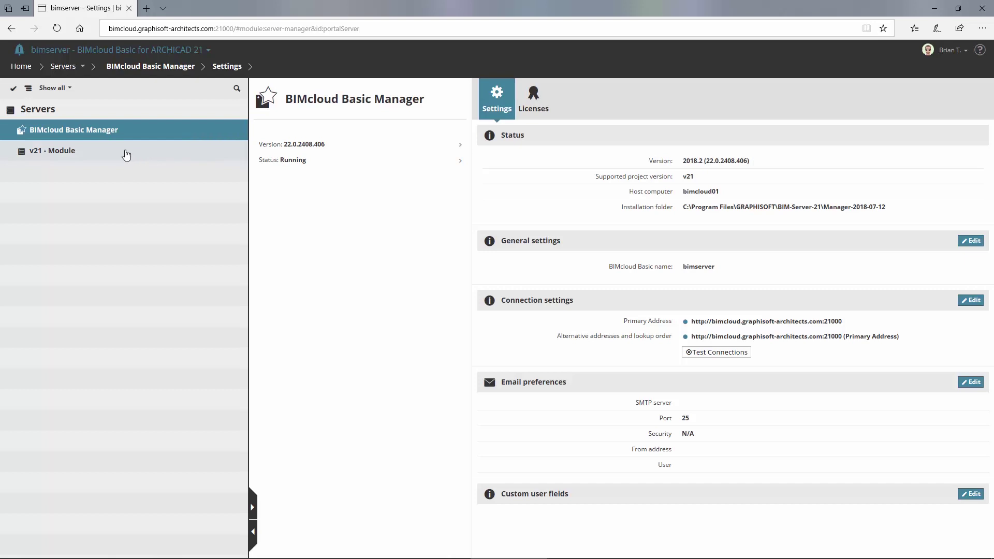
left_click(126, 155)
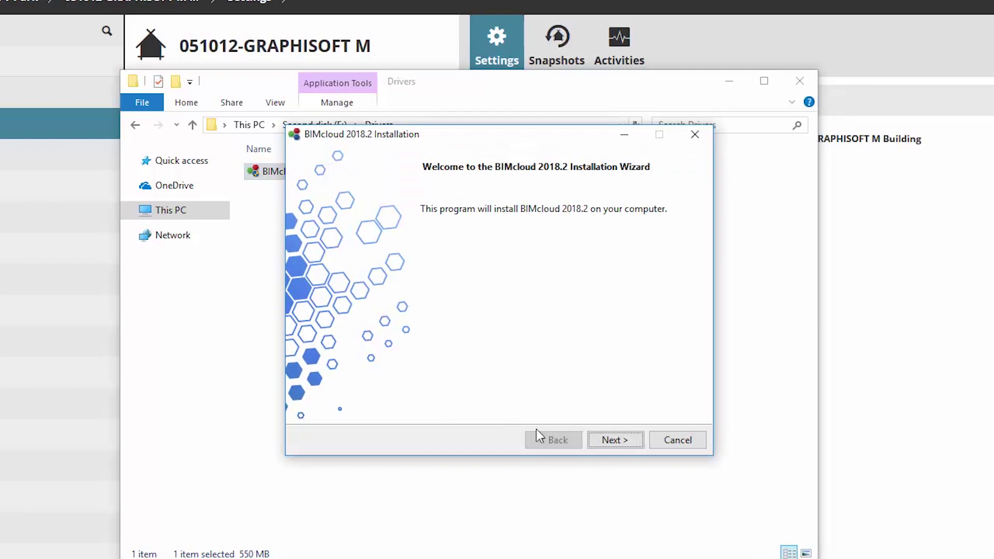
Choose to update an existing component, keeping BIMcloud Server 21 selected
left_click(629, 444)
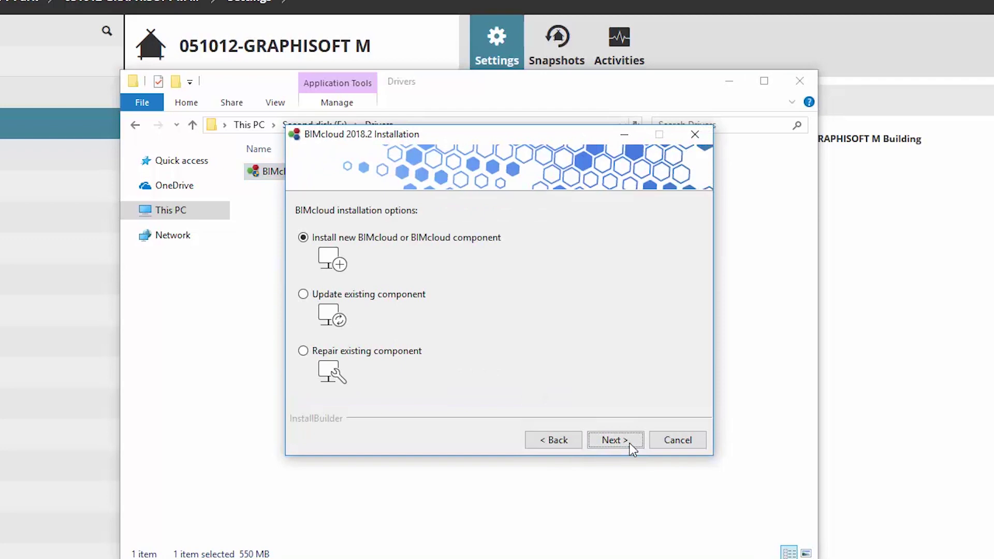
left_click(304, 295)
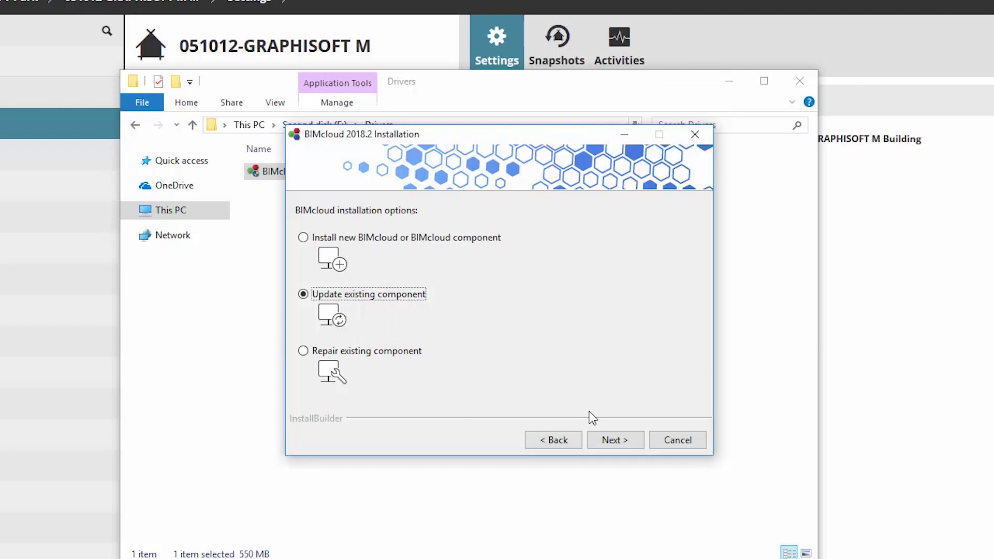
left_click(629, 441)
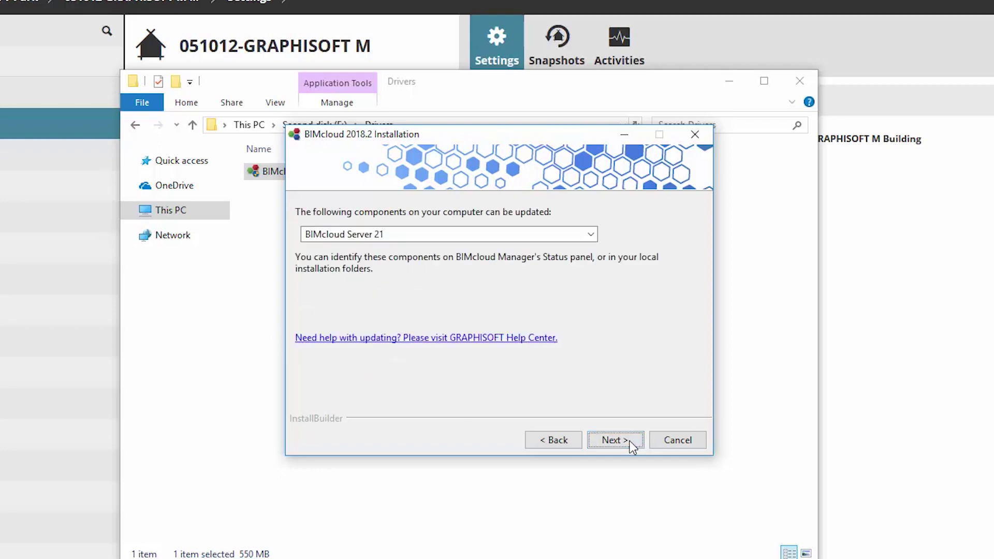
left_click(592, 235)
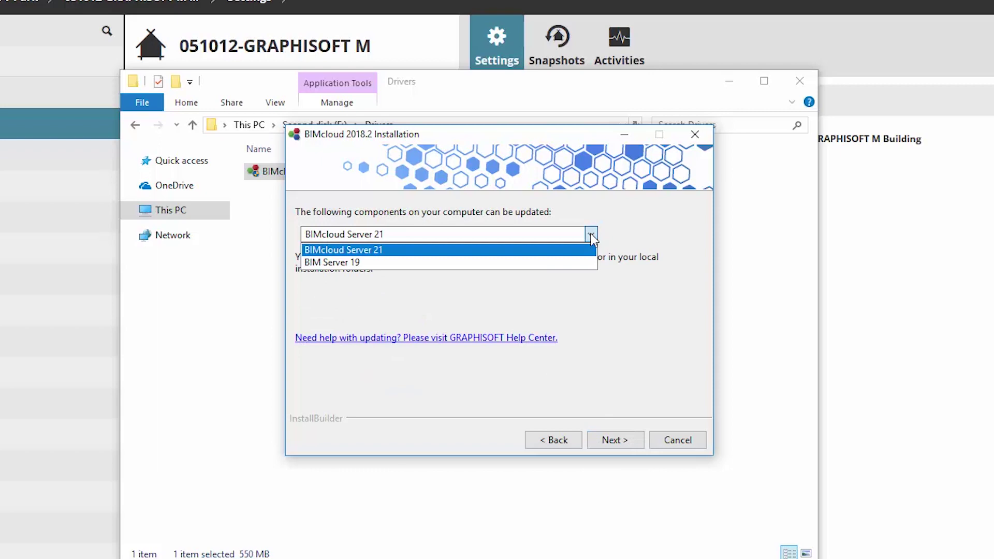
left_click(591, 236)
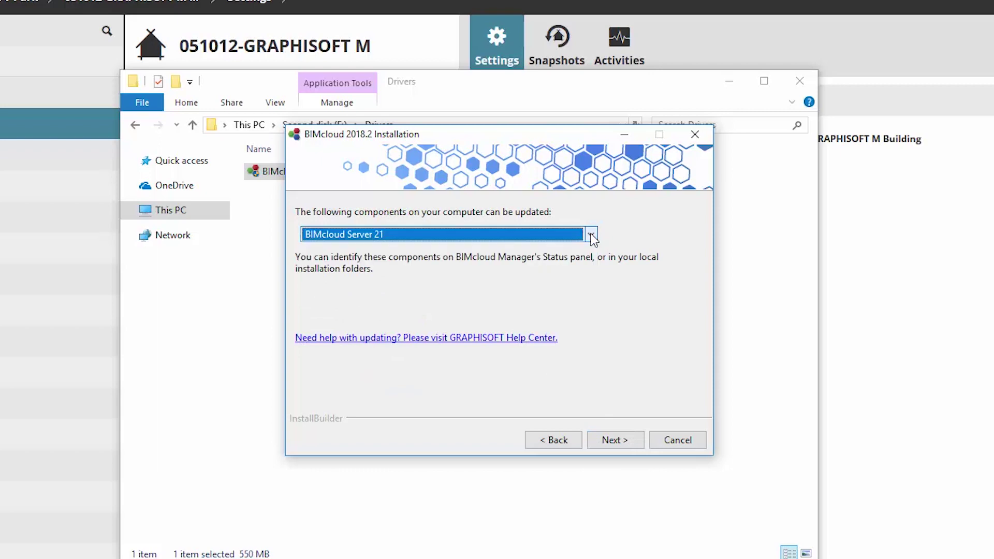
Confirm backups, accept the licence, run the BIMcloud Server 21 update and finish
left_click(632, 443)
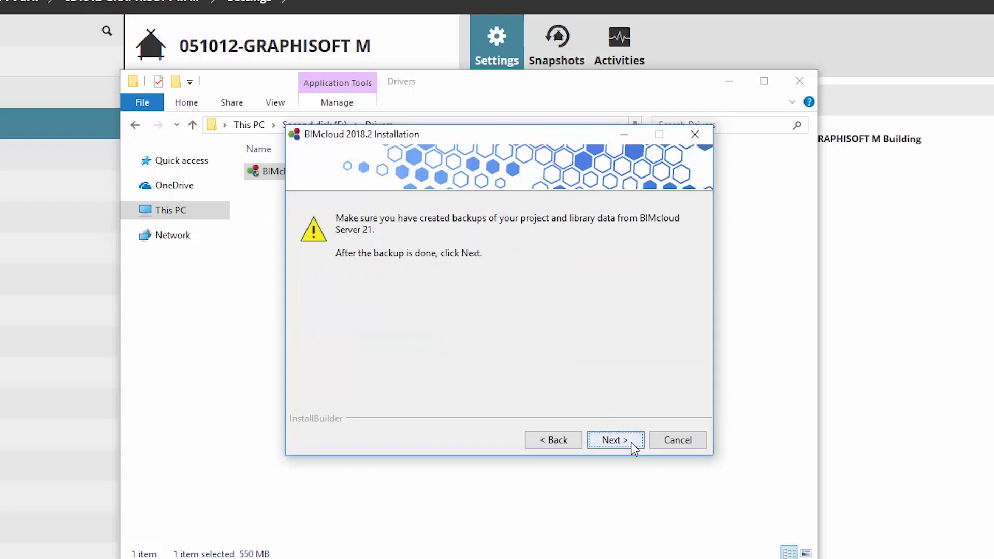
left_click(635, 445)
left_click(431, 387)
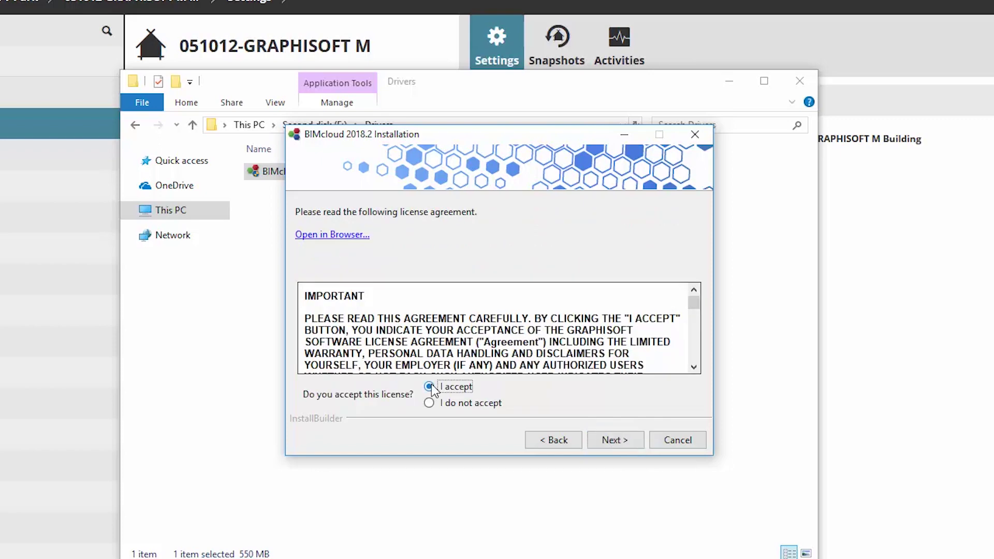
left_click(634, 444)
left_click(635, 443)
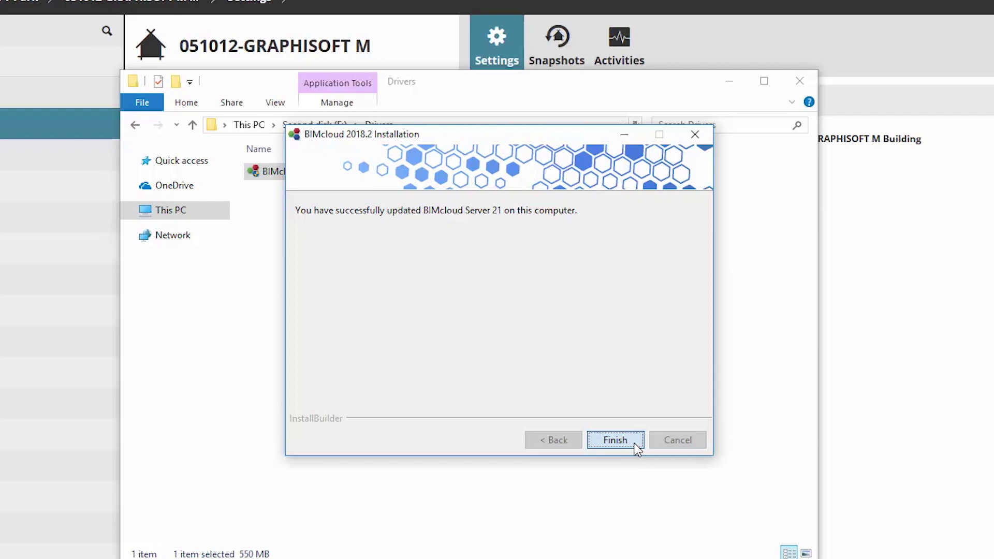
left_click(636, 447)
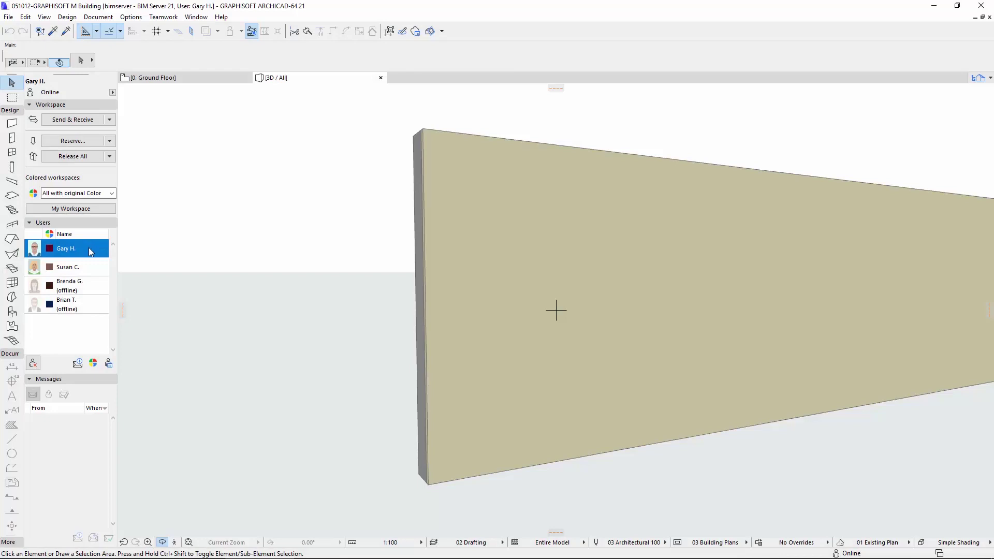
Send & Receive the Teamwork project changes with the updated server
left_click(80, 120)
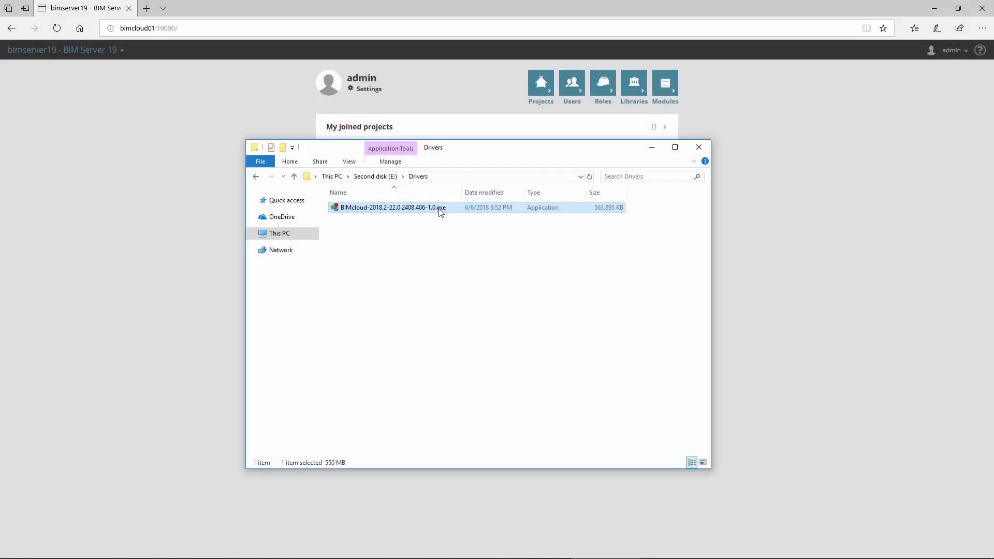
Launch the BIMcloud 2018.2 installer from the Drivers folder
double_click(440, 209)
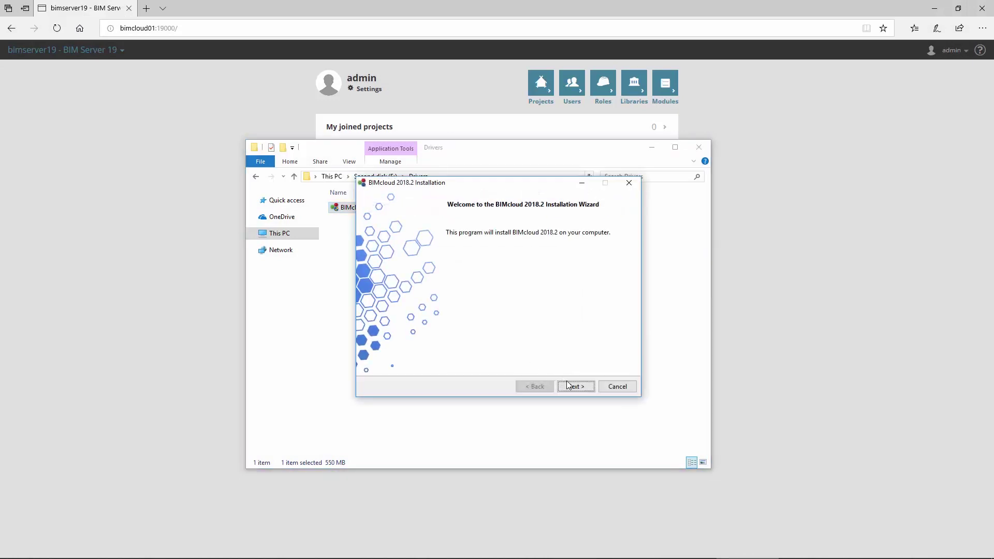
Choose to update an existing component and select BIM Server 19 in the dropdown
left_click(570, 386)
left_click(433, 293)
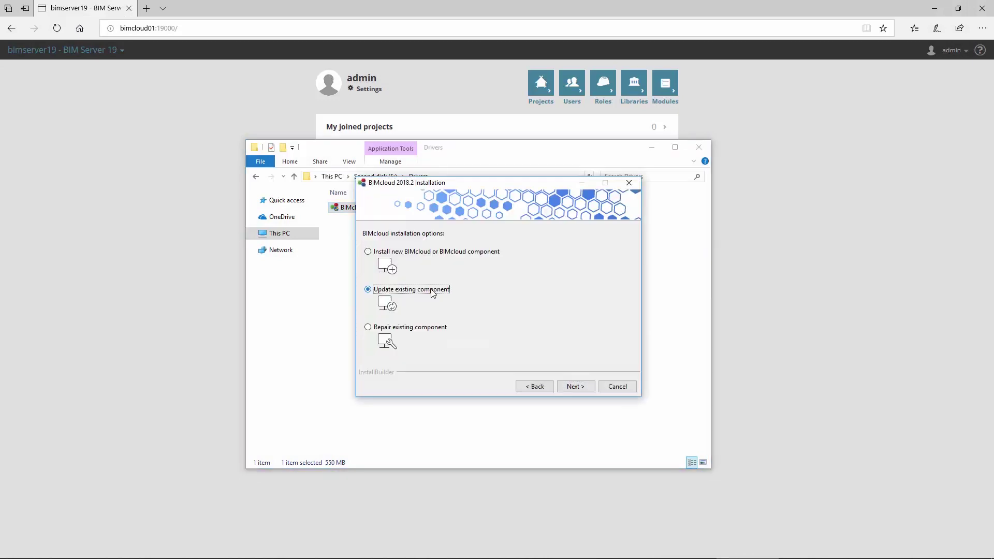
left_click(574, 386)
left_click(560, 249)
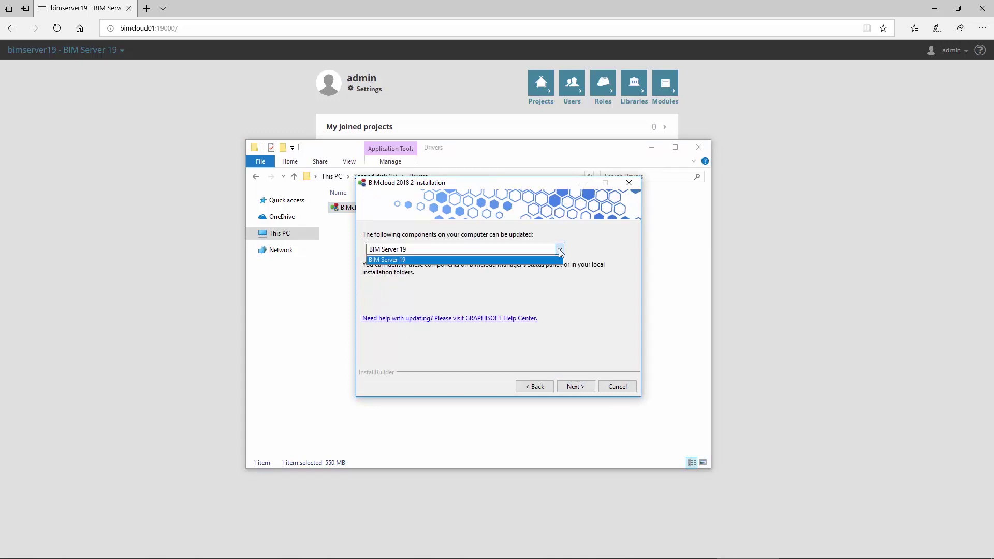
left_click(549, 259)
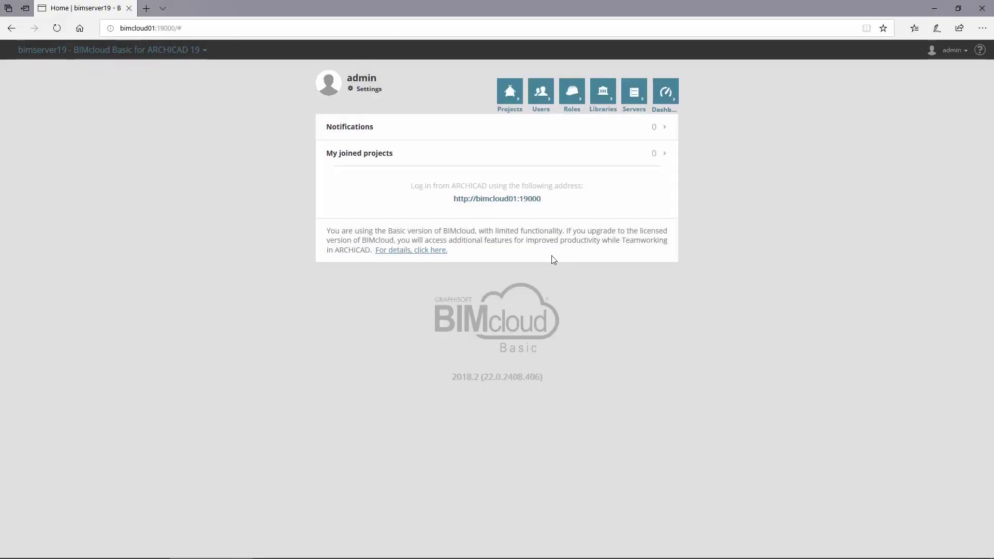